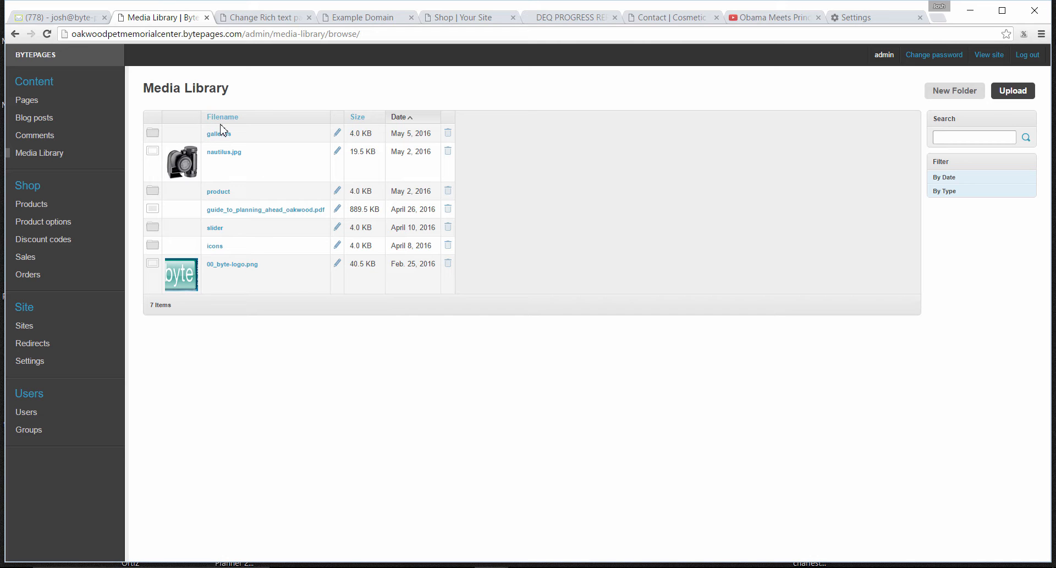
Examine the contents of the product and galleries folders, returning to the Media Library's top level
click(224, 193)
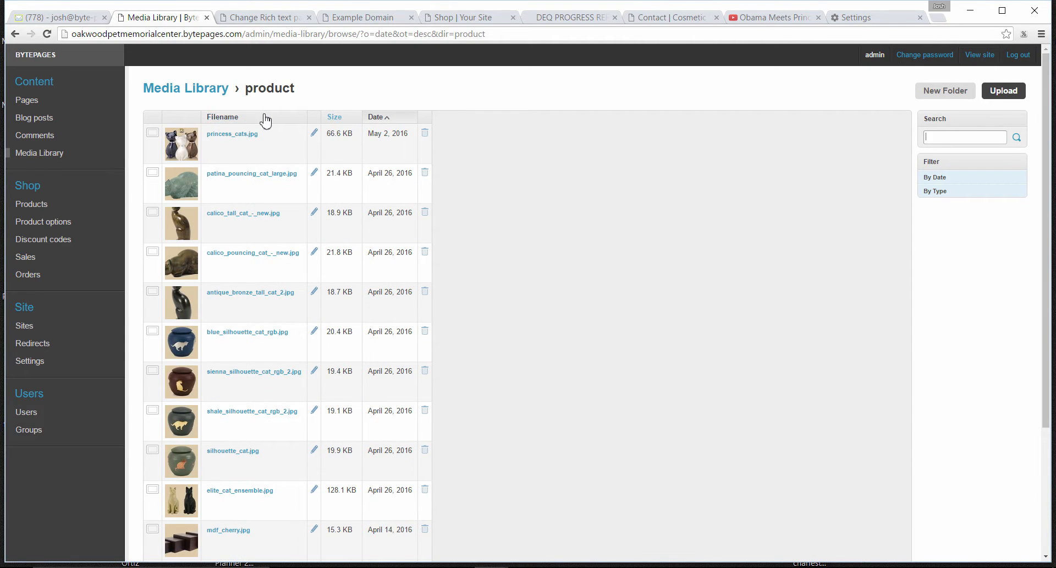
click(212, 92)
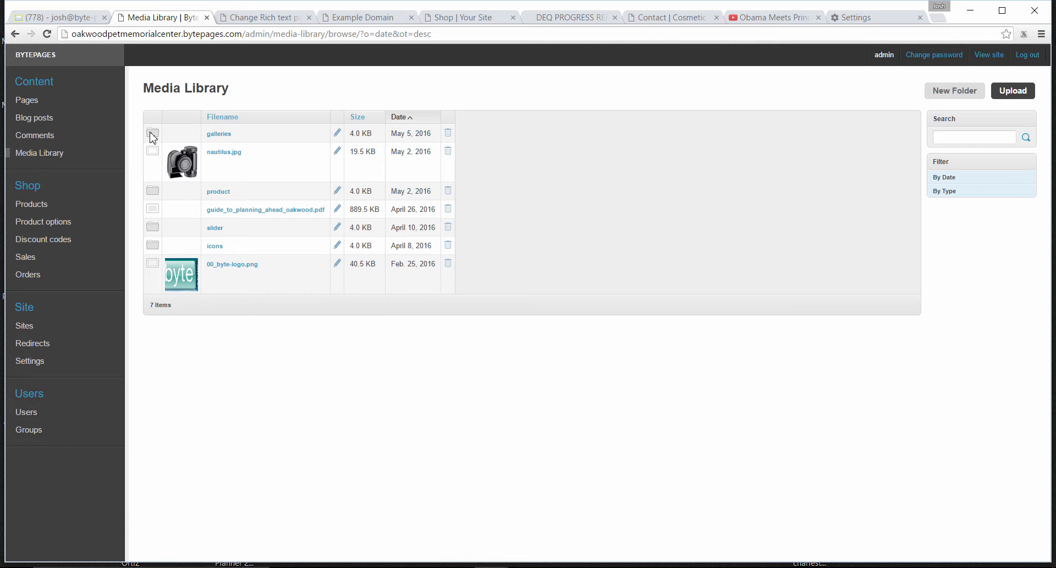
click(218, 134)
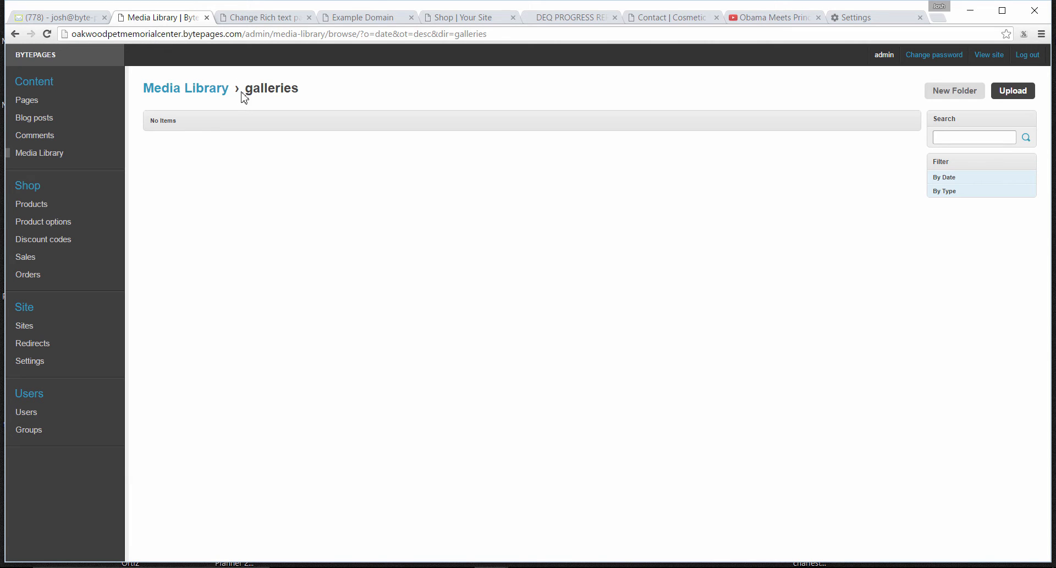
click(209, 97)
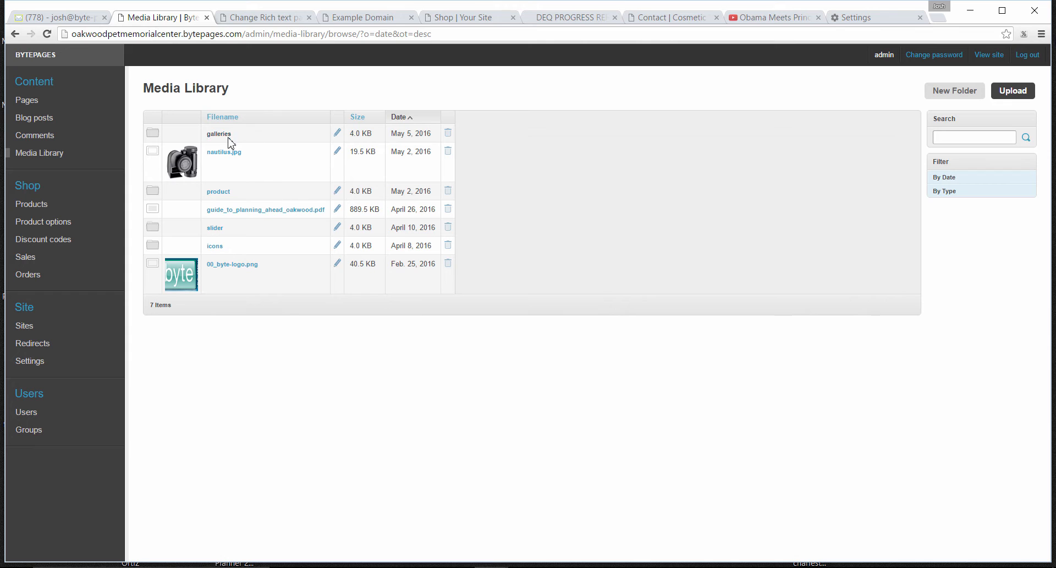
click(244, 193)
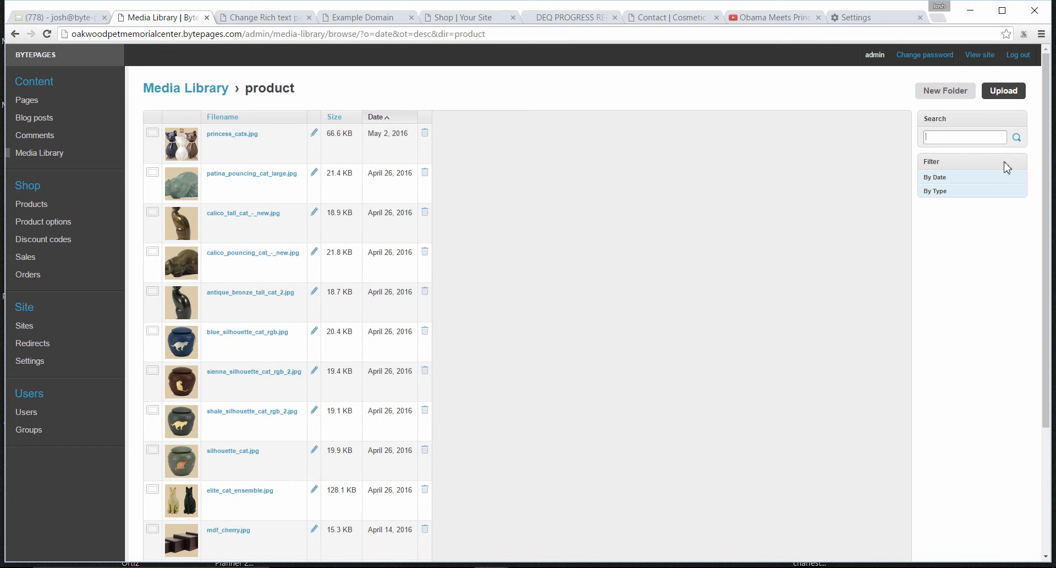
scroll(1046, 160, down, 3)
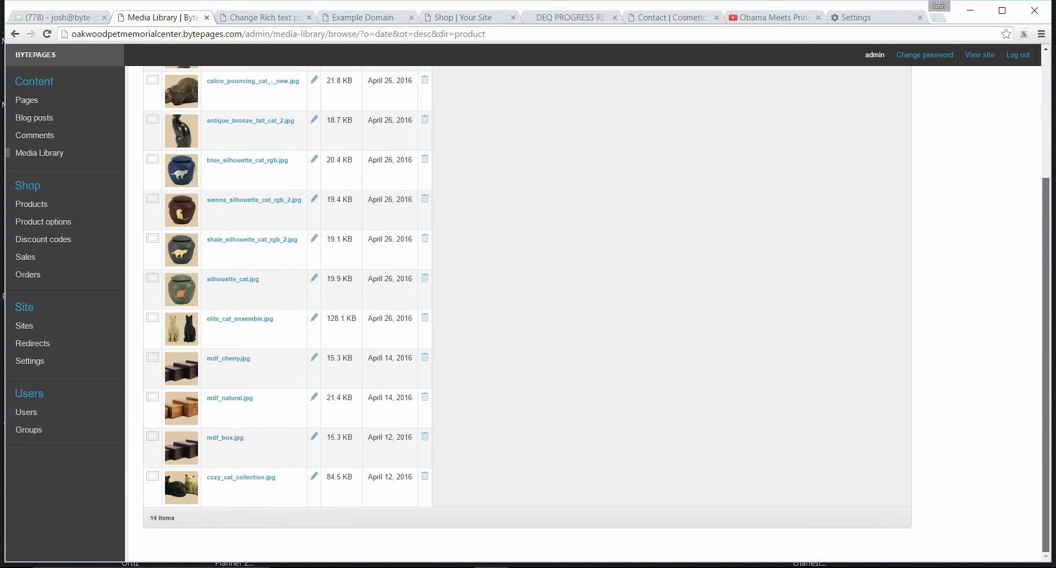
scroll(1046, 160, up, 4)
click(194, 89)
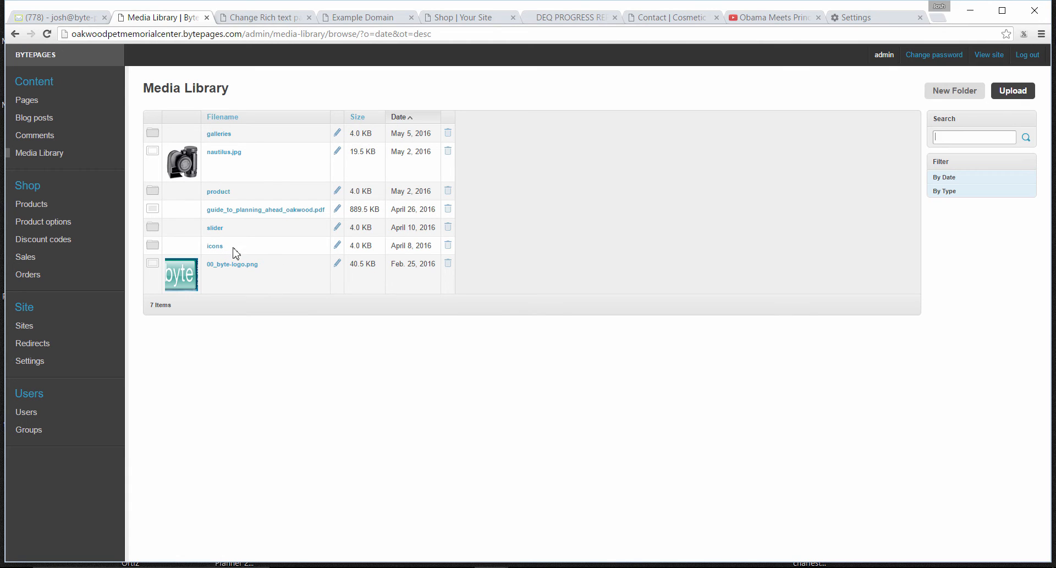
Create a Media Library folder named Test, check inside it and return to the library's top level
click(952, 92)
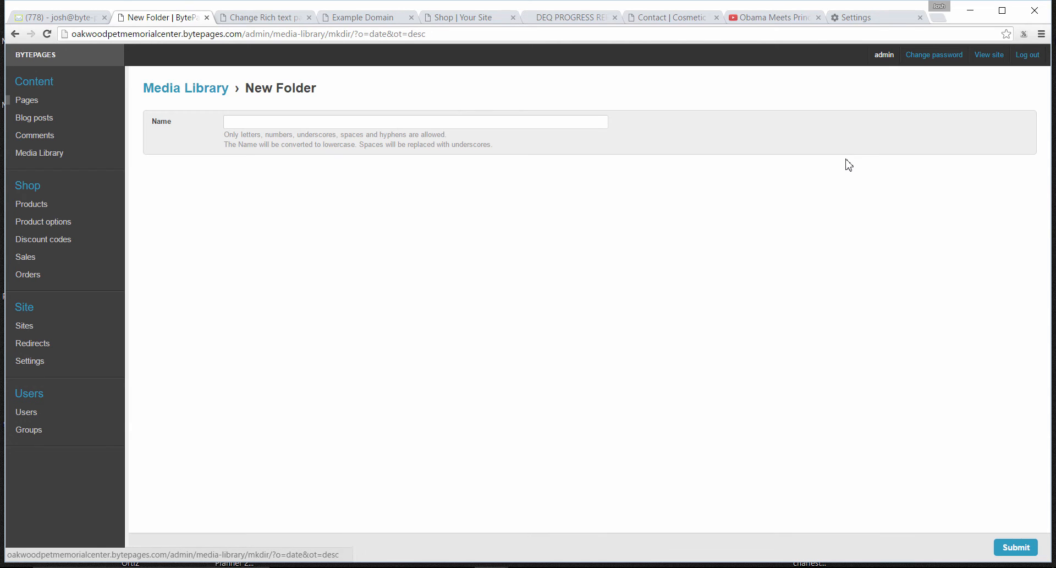
click(261, 122)
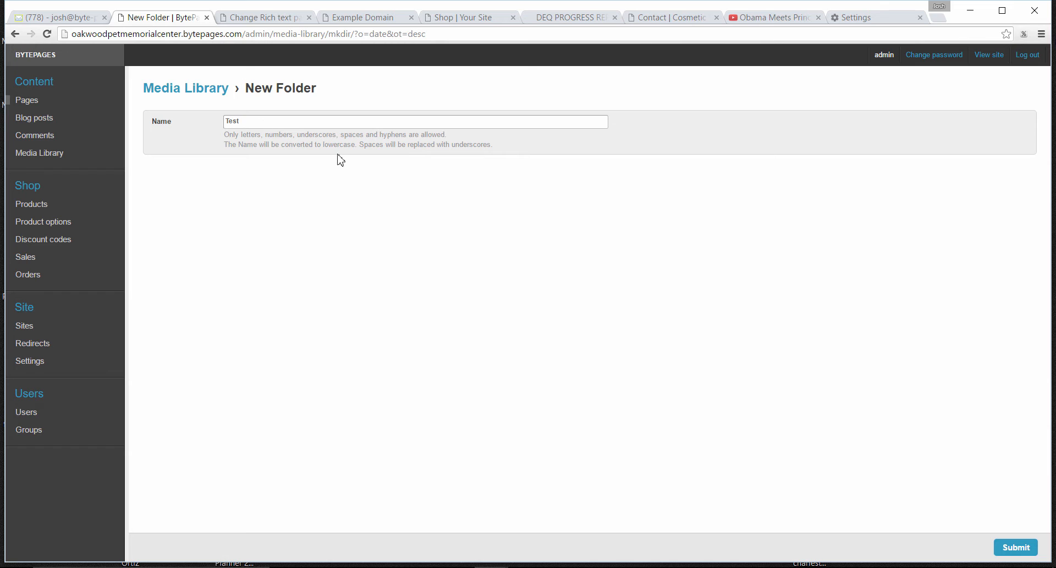
click(1015, 548)
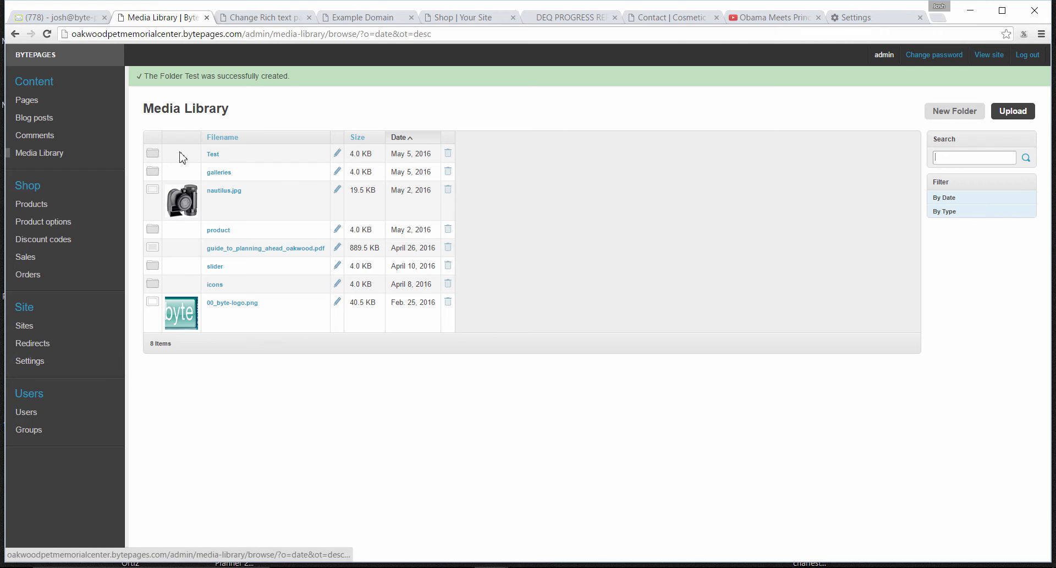
click(217, 156)
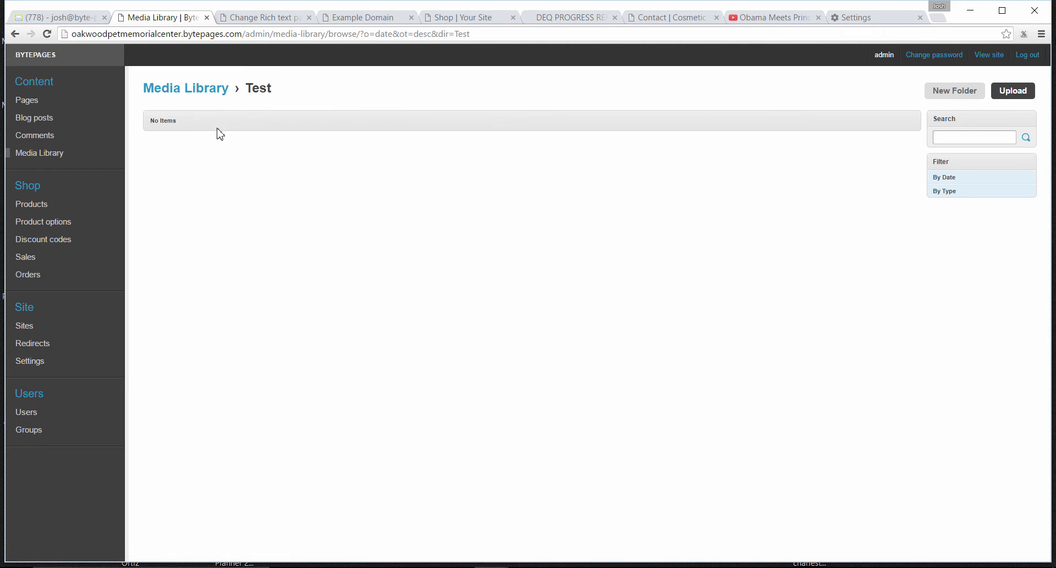
click(186, 88)
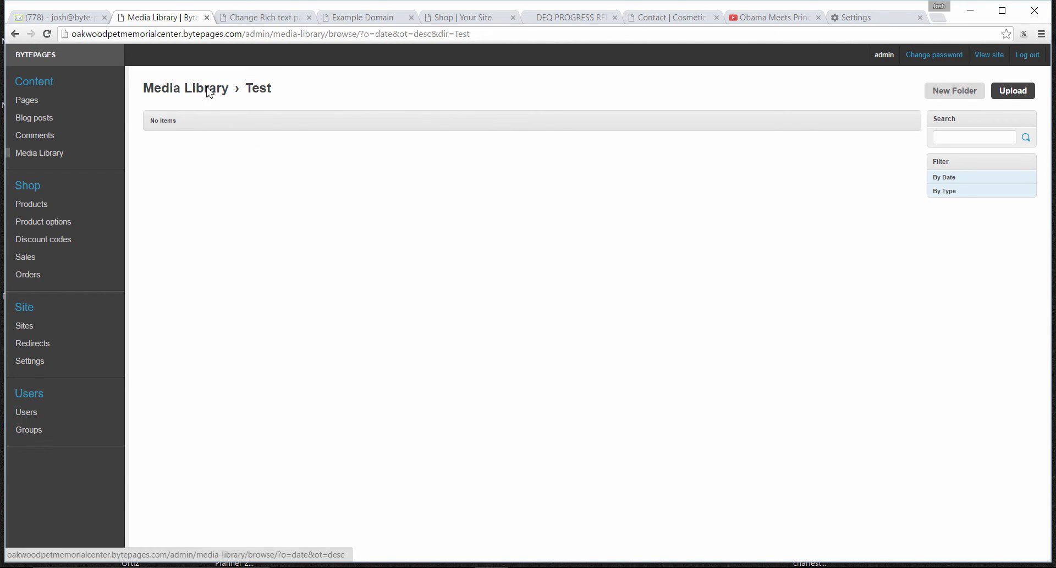
click(1003, 136)
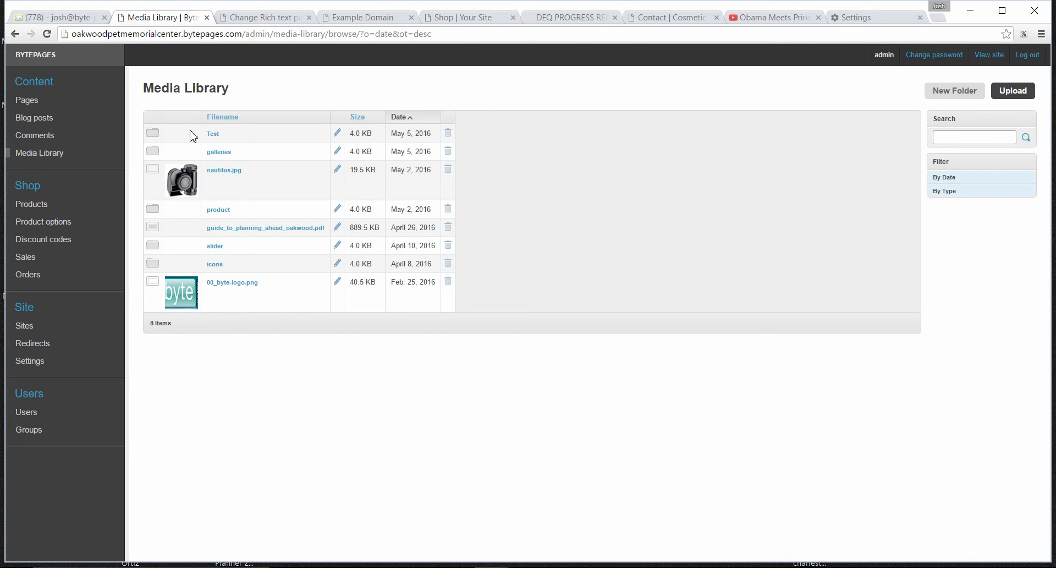
Upload the Oculus_Rift_development_kit_2 image from the desktop's New folder into the Test folder
click(213, 134)
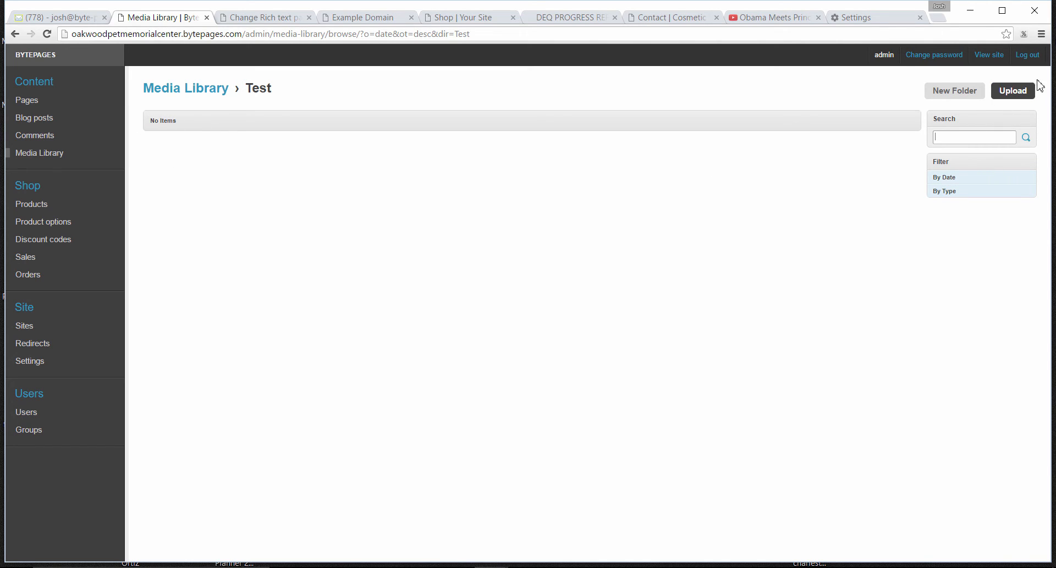
click(1006, 94)
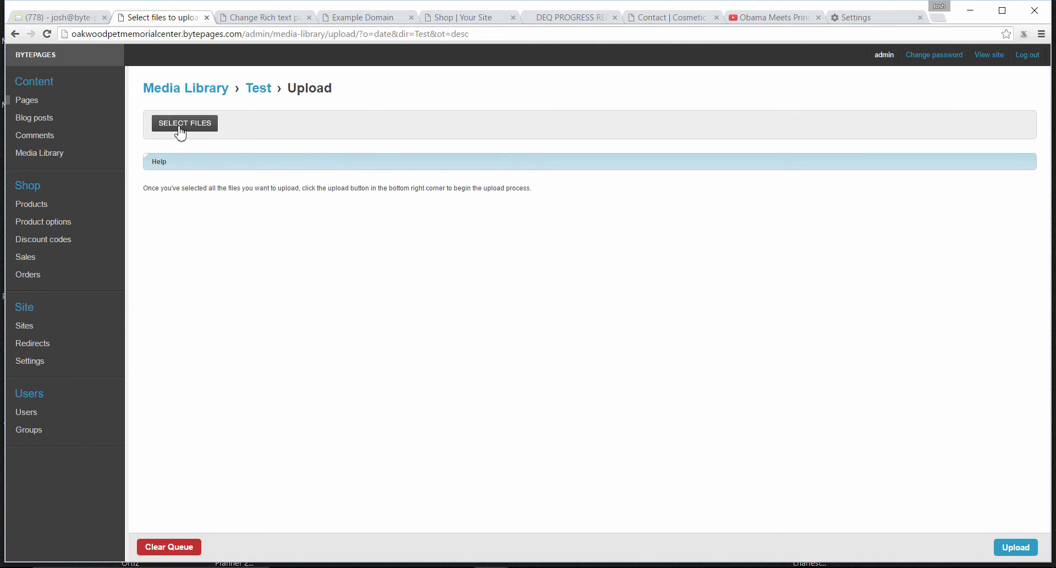
click(212, 128)
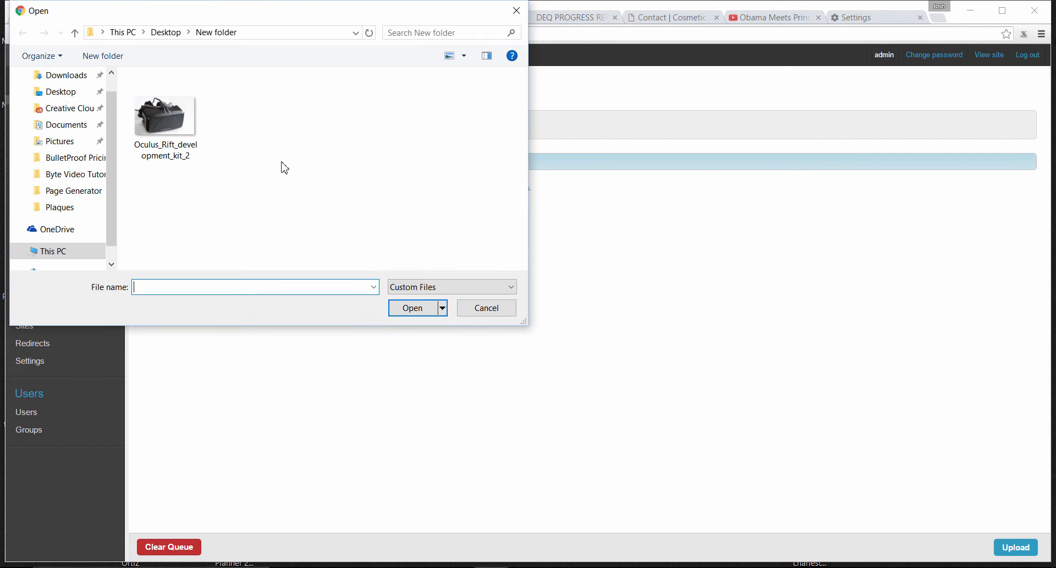
click(176, 142)
click(425, 311)
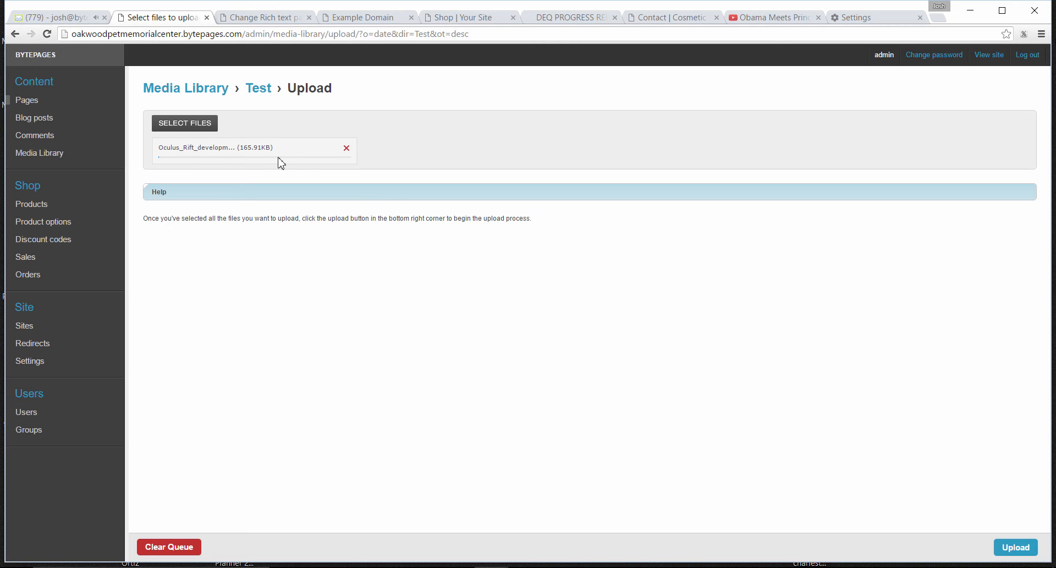
click(1013, 550)
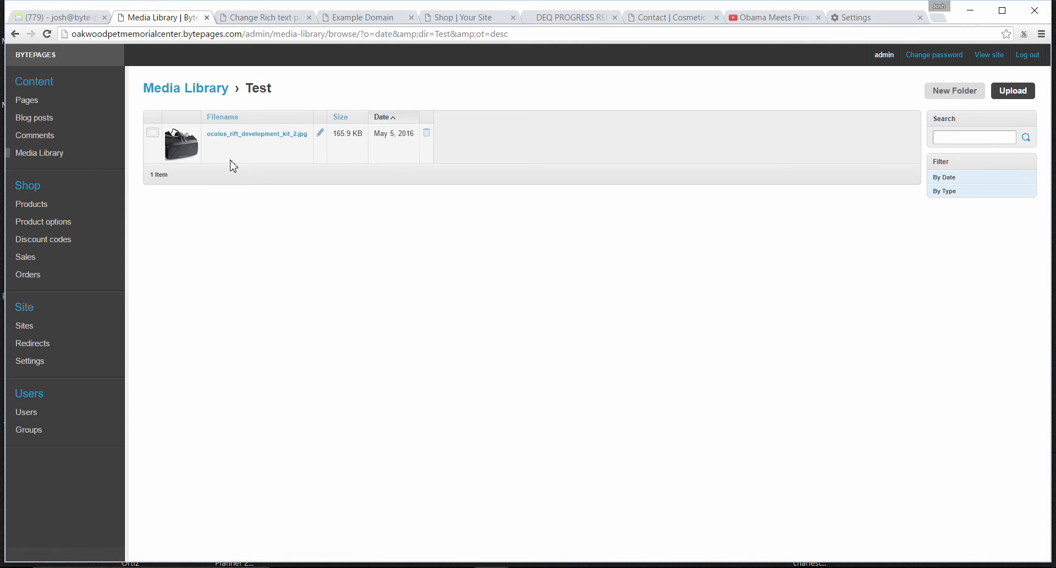
Open the About Us page for editing and browse to the Test folder for an image to insert in its Content
click(33, 102)
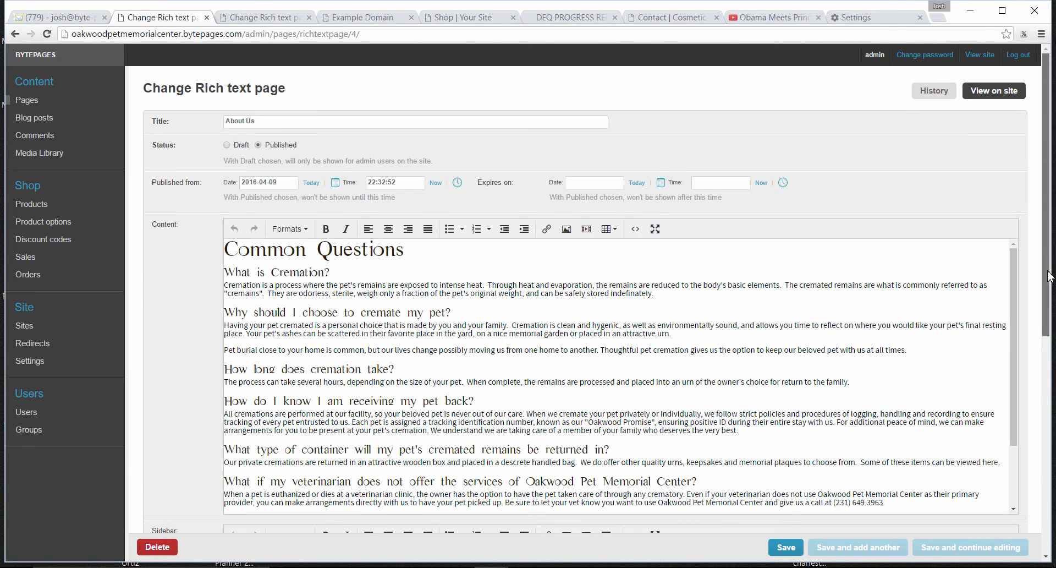
scroll(1048, 273, down, 1)
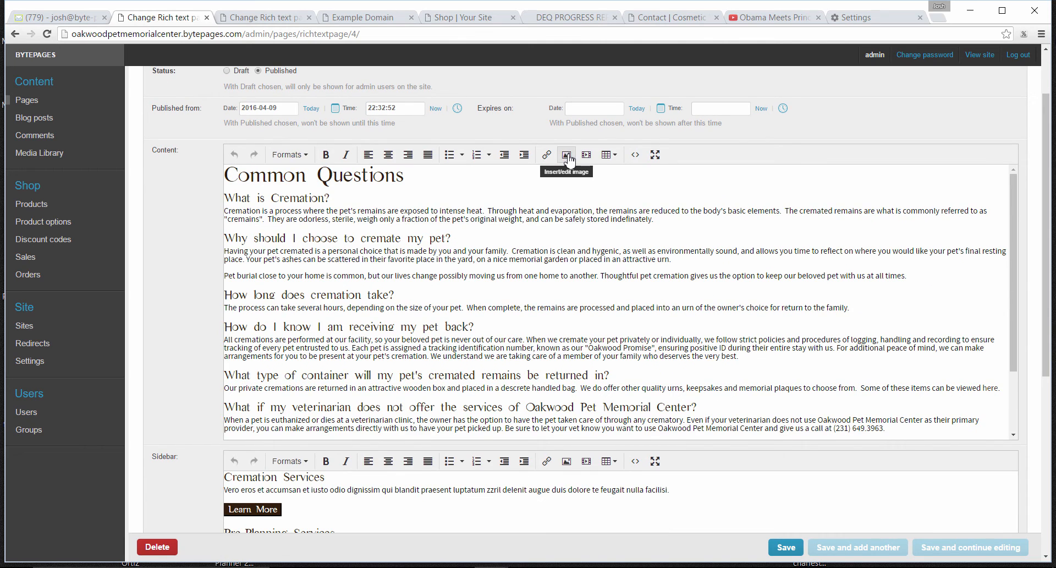
click(570, 160)
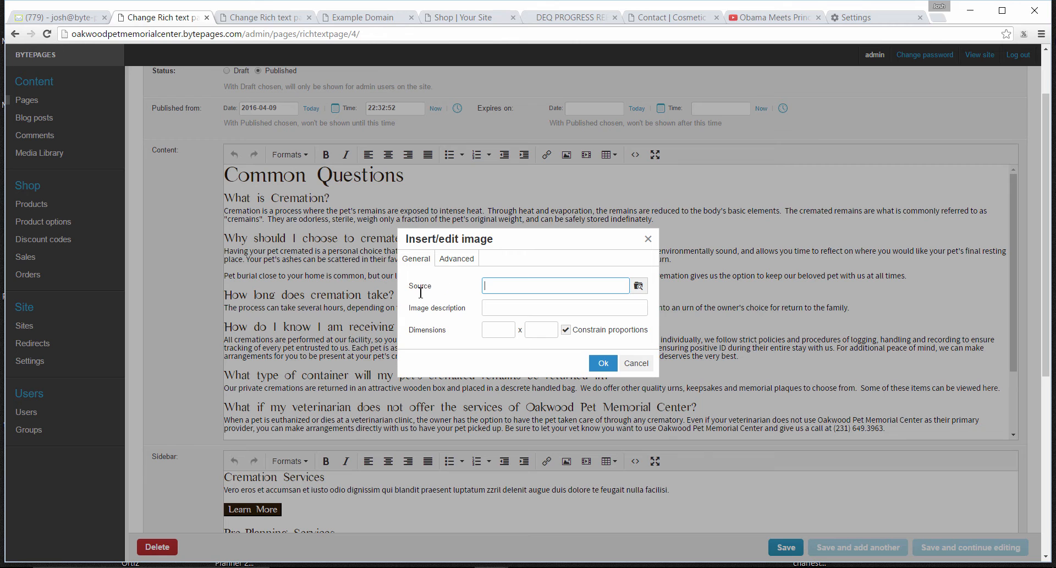
click(643, 290)
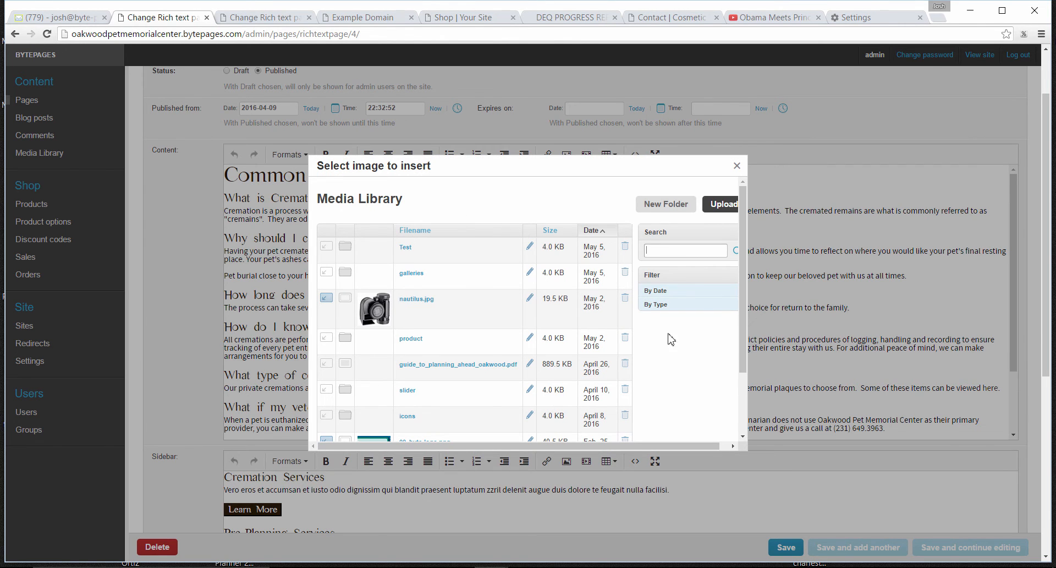
drag(745, 362, 747, 275)
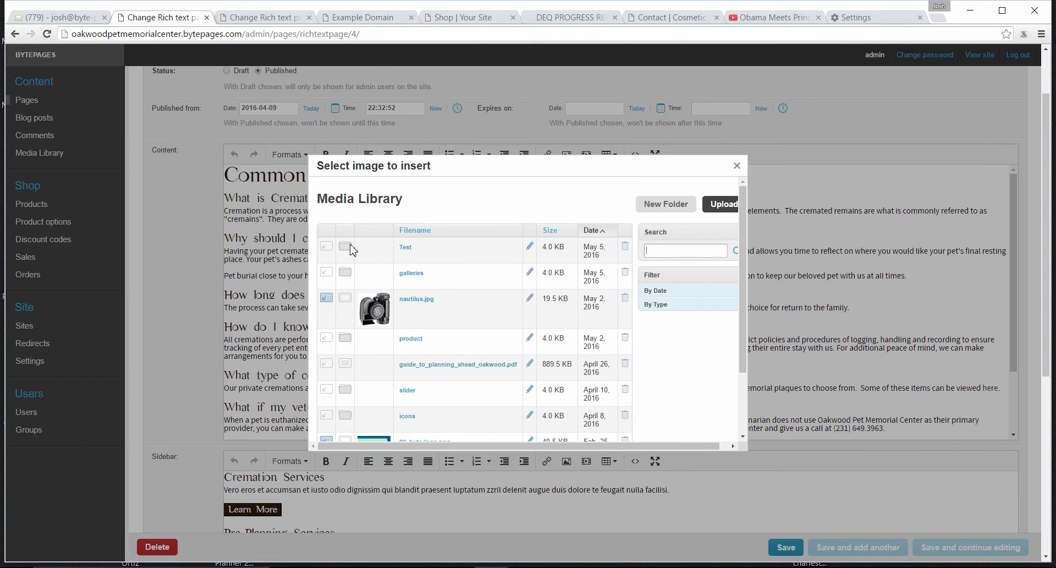
click(409, 249)
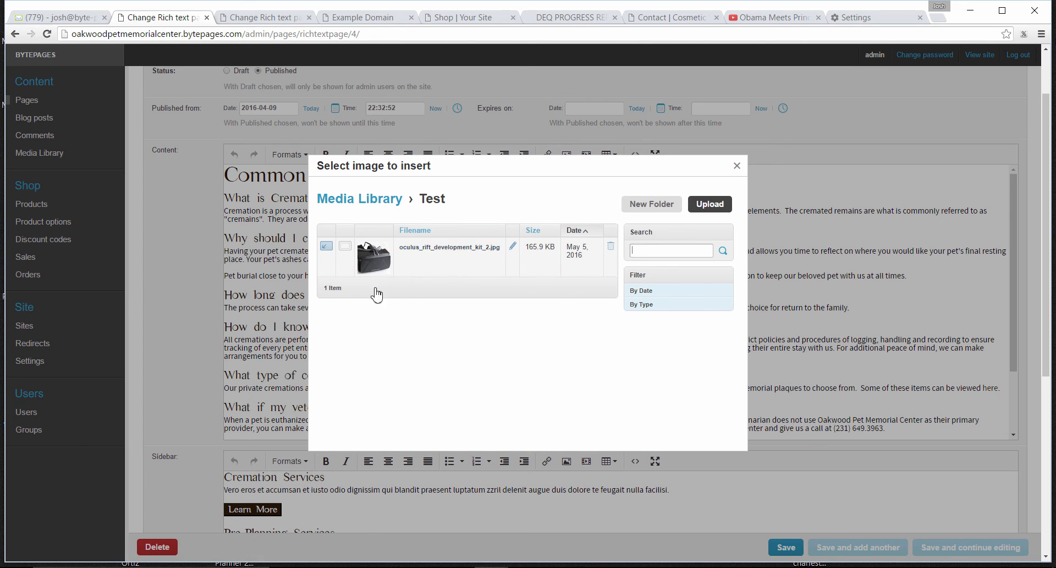
Delete oculus_rift_development_kit_2.jpg from the Test folder and upload the Oculus_Rift_development_kit_2 image there again through the image picker
click(611, 247)
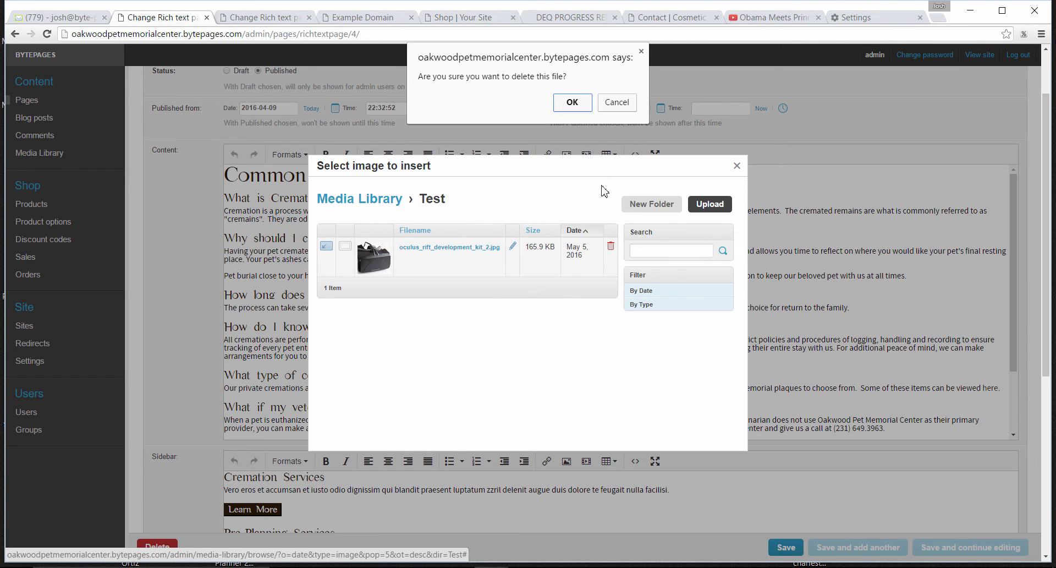
click(573, 103)
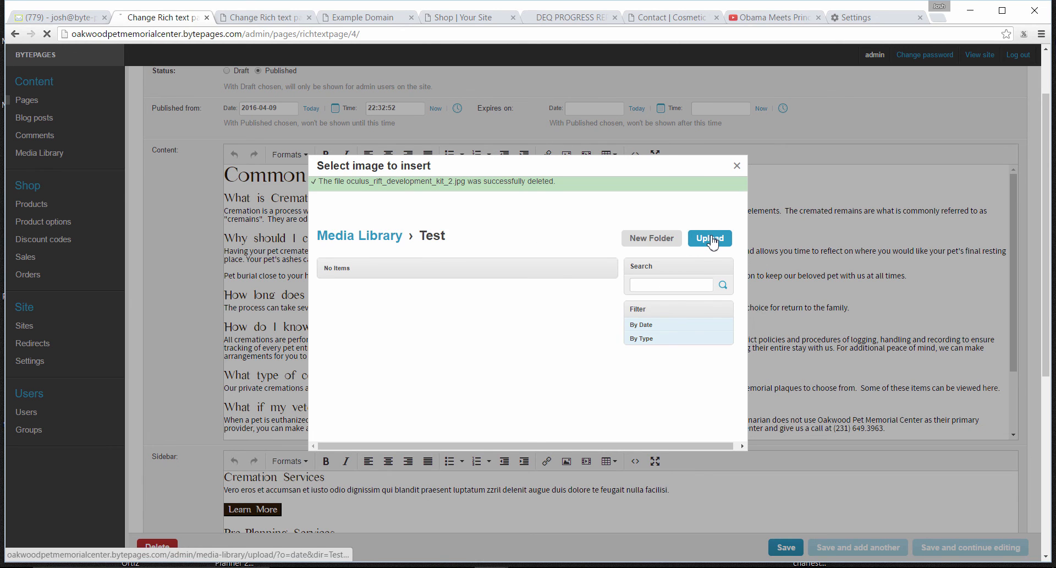
click(709, 239)
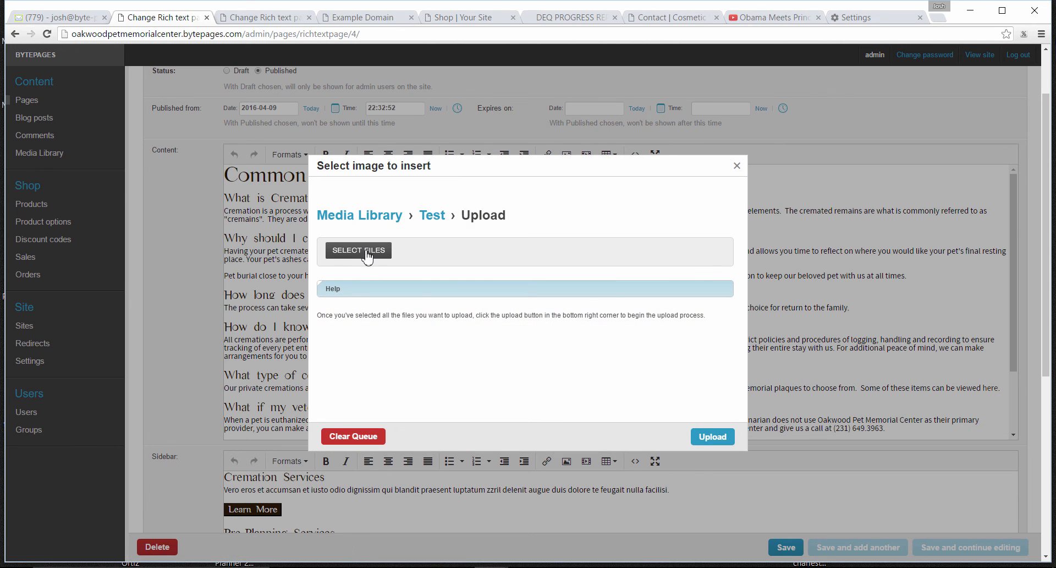
click(367, 257)
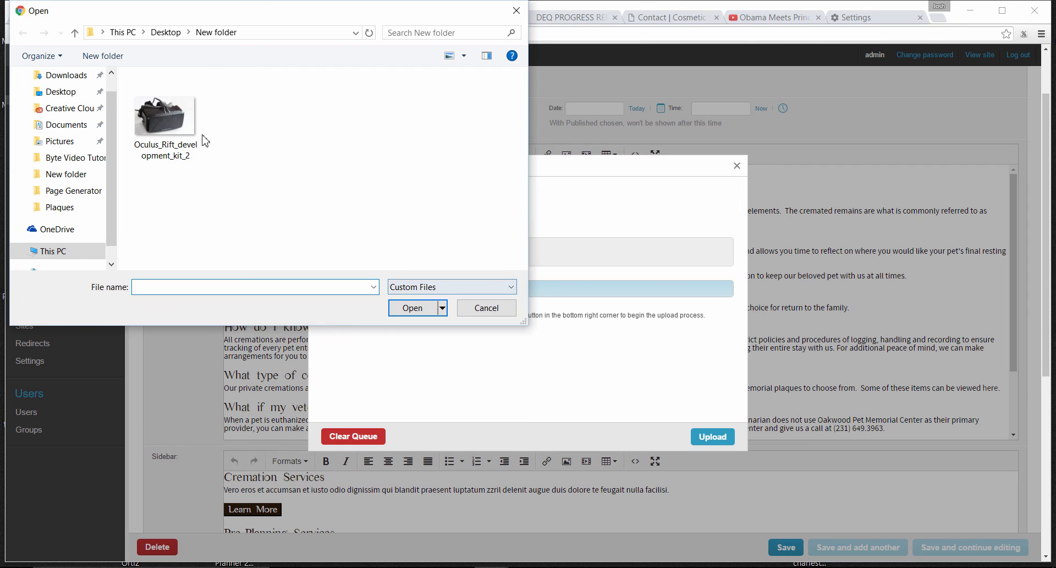
click(168, 118)
click(410, 307)
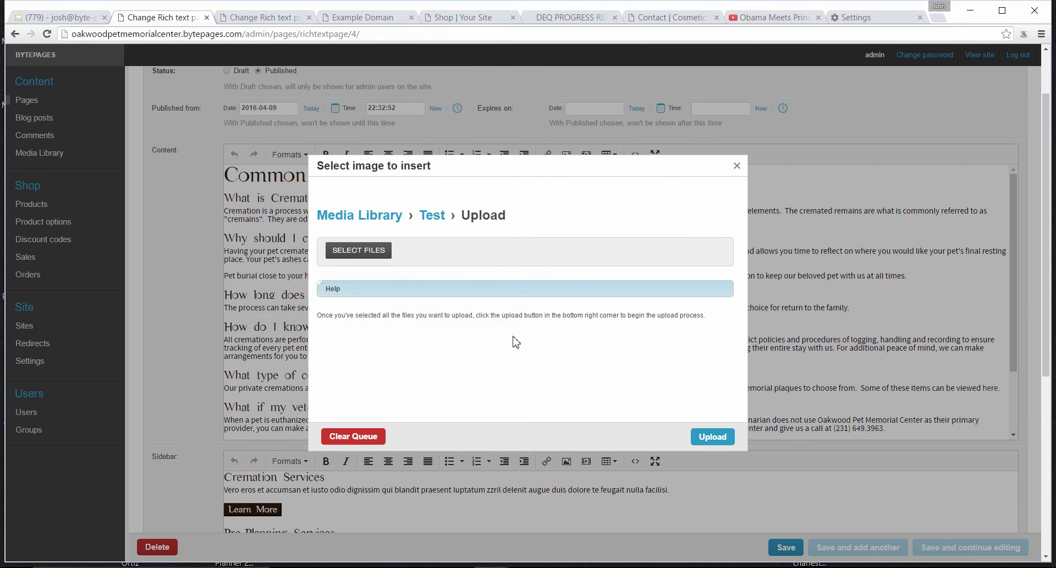
click(719, 443)
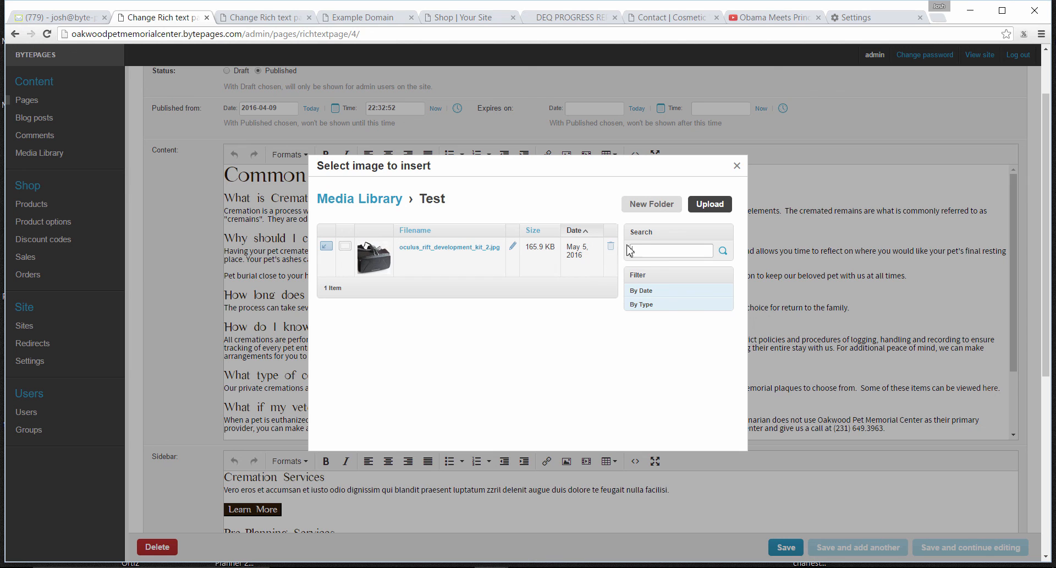
Close the image picker and image dialog without inserting an image, and return to the Media Library
click(737, 166)
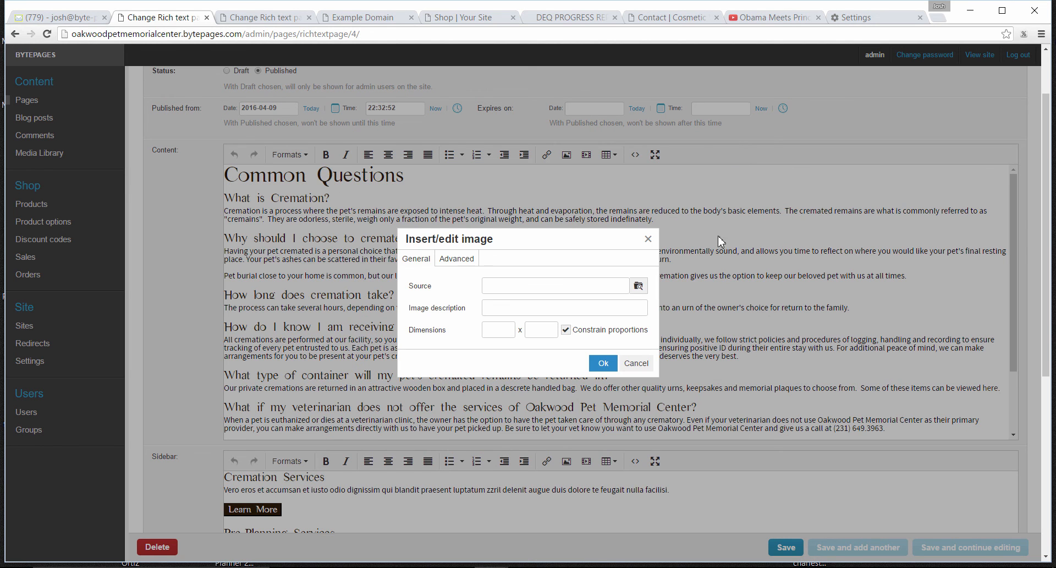
click(648, 239)
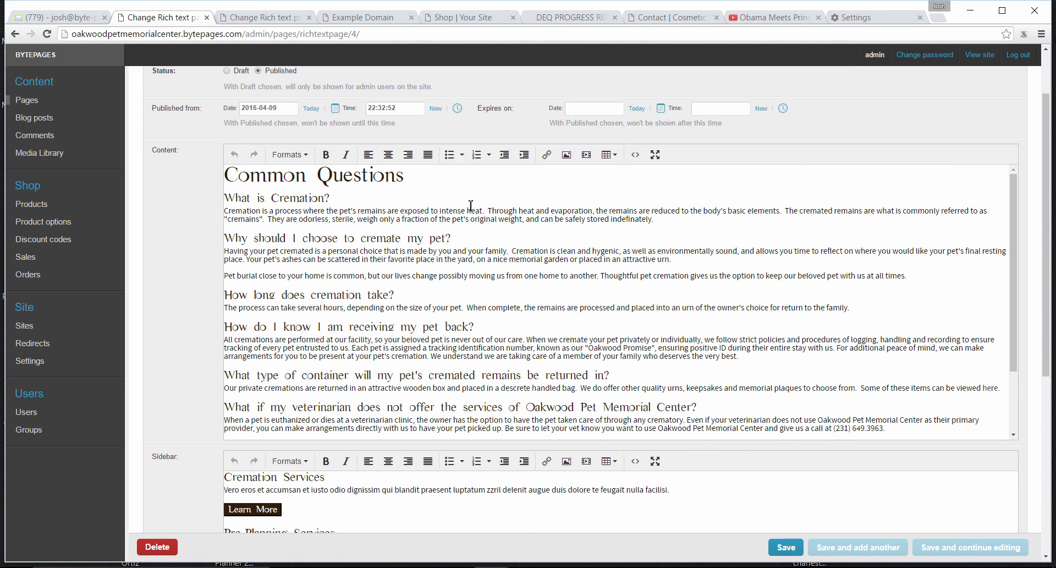
click(52, 158)
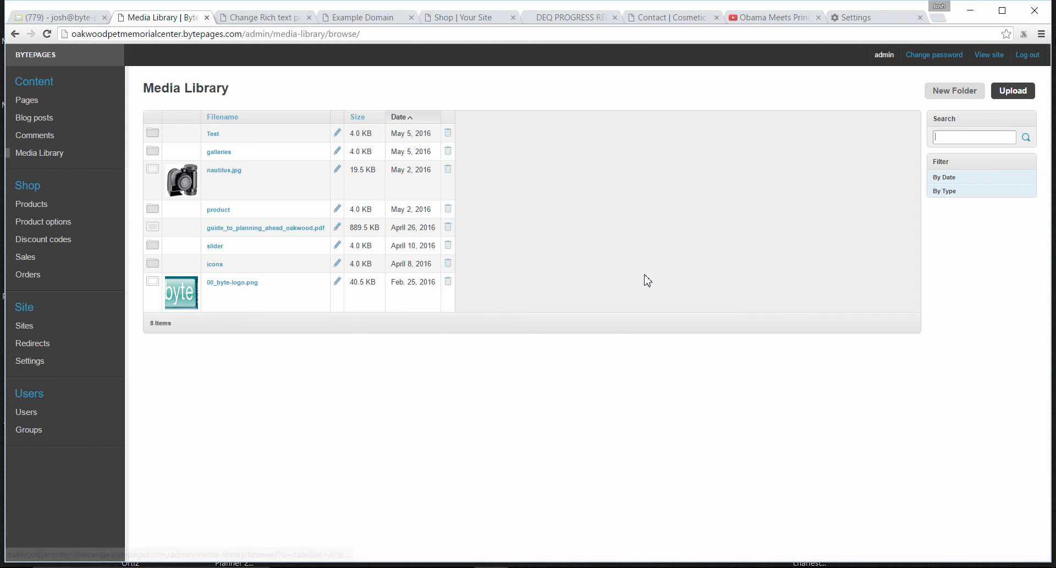